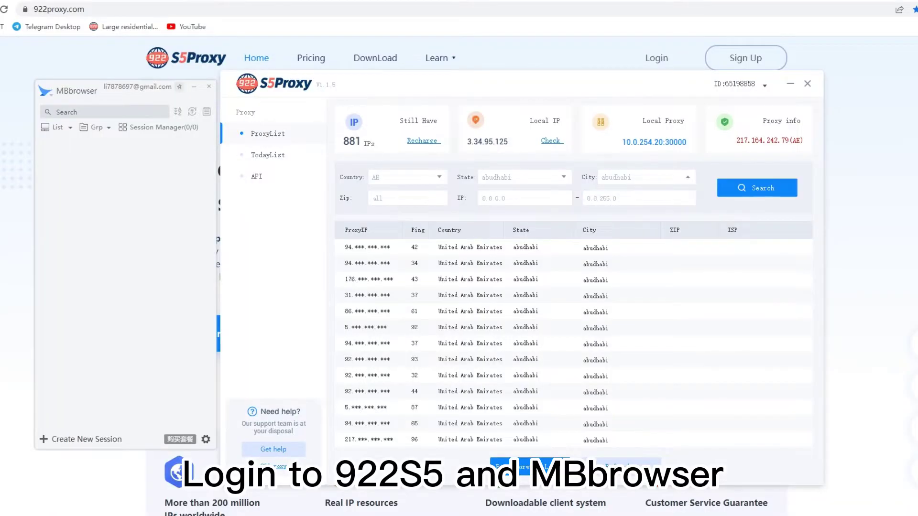
# - Filter the 922 S5Proxy list to country AE, state ajman and city ajmancity
pyautogui.click(439, 181)
pyautogui.click(439, 219)
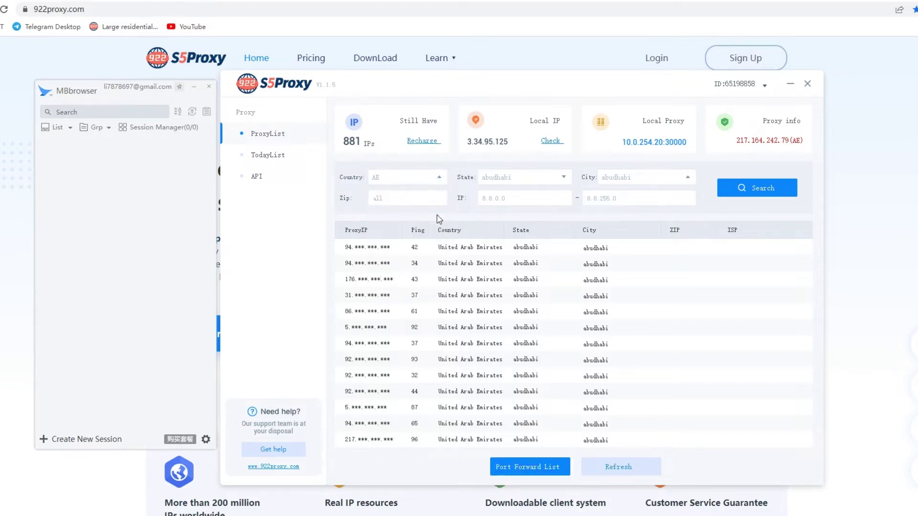
pyautogui.click(565, 184)
pyautogui.click(533, 222)
pyautogui.click(689, 180)
pyautogui.click(662, 201)
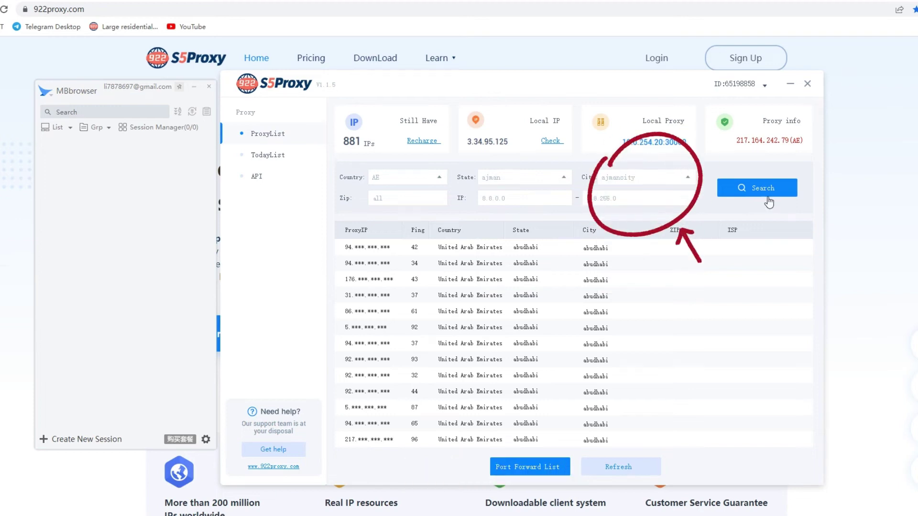
pyautogui.click(787, 192)
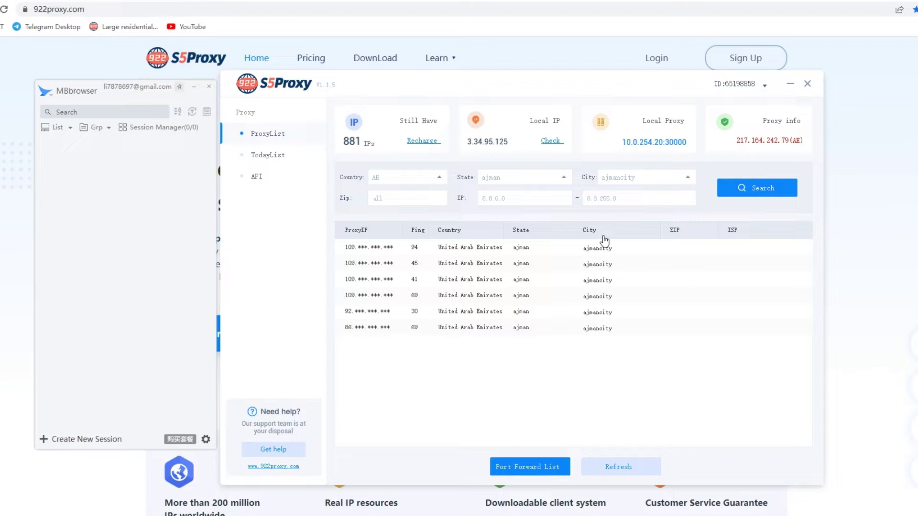
# - Bind the first ajman proxy to local port 30000 and copy its forwarded address
pyautogui.rightClick(463, 252)
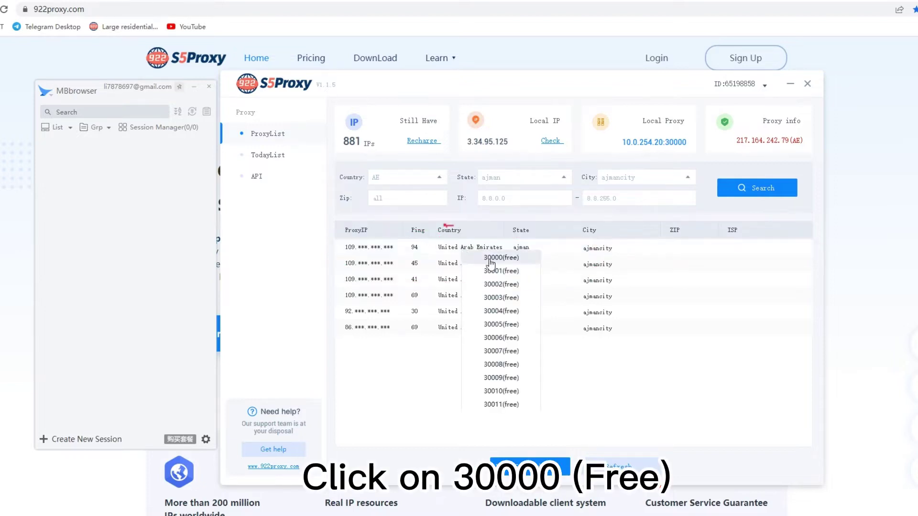
pyautogui.click(526, 260)
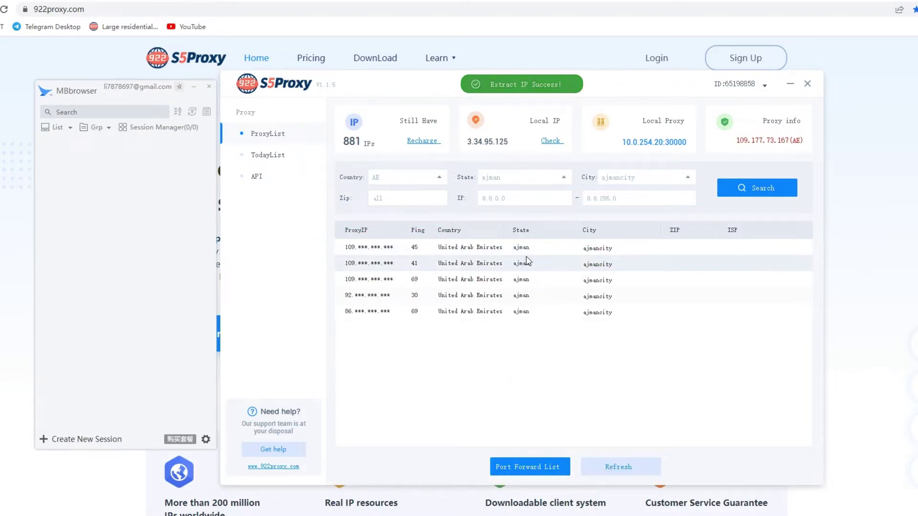
pyautogui.click(561, 469)
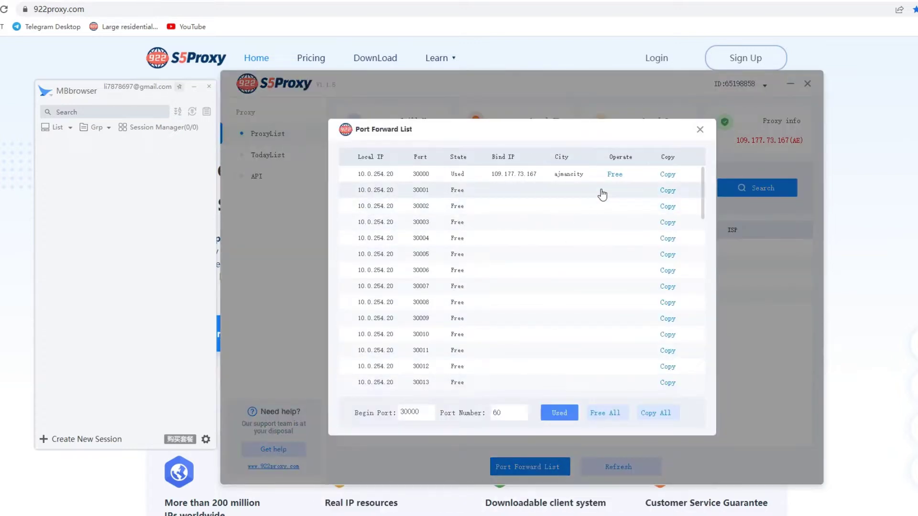
pyautogui.click(671, 176)
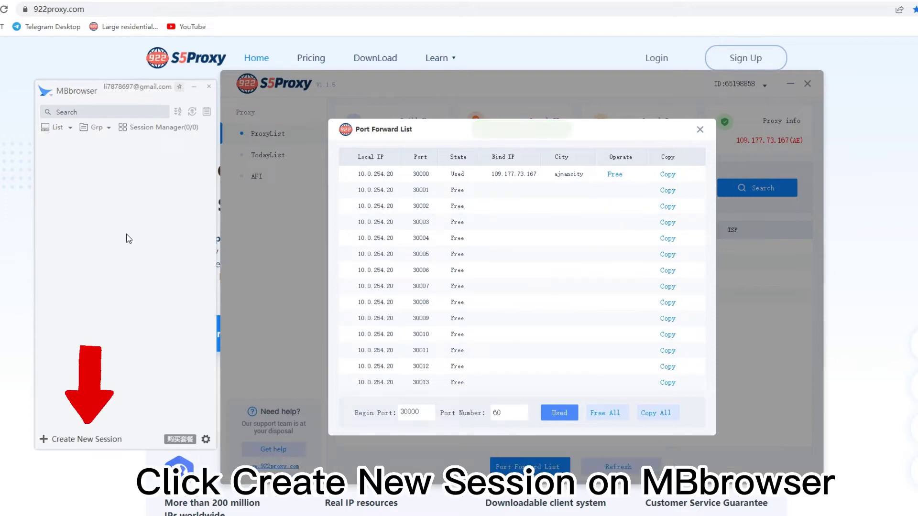
# - Start a new MBbrowser session named 1 with SOCKS5 as the proxy type
pyautogui.click(63, 439)
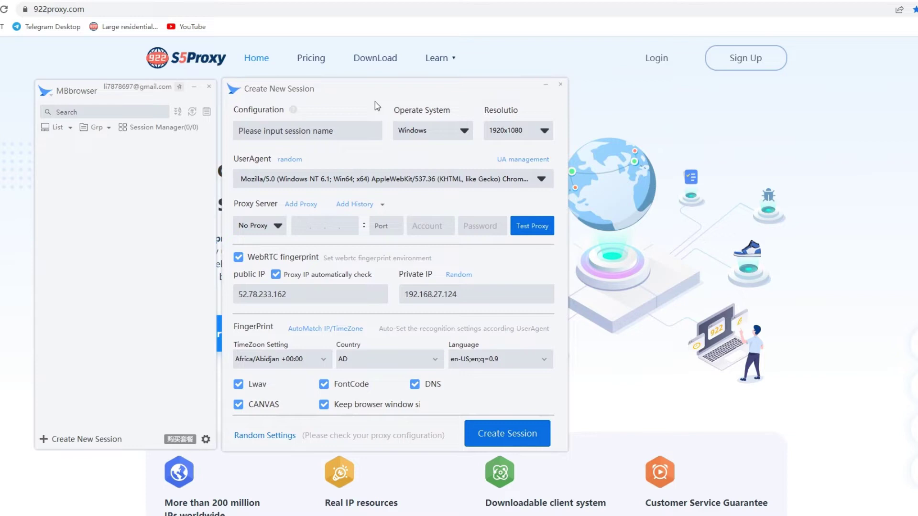
pyautogui.click(336, 130)
pyautogui.write('1')
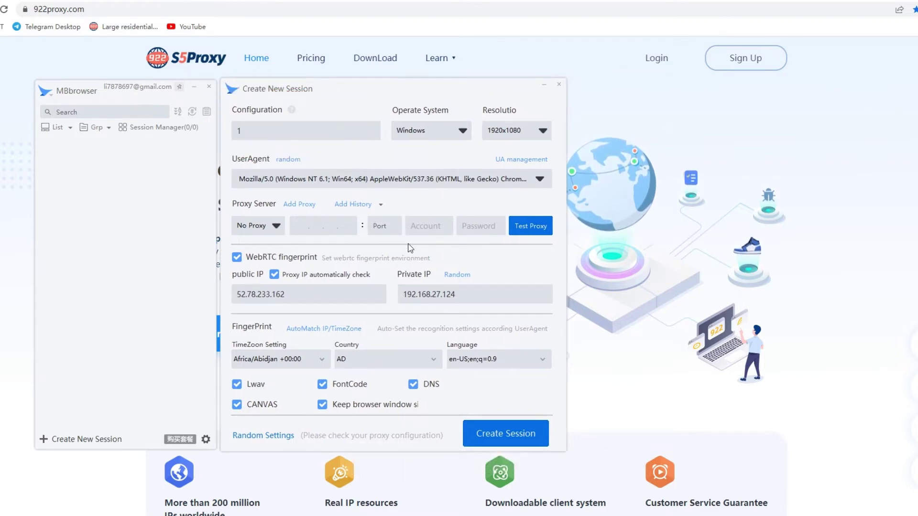
pyautogui.click(276, 227)
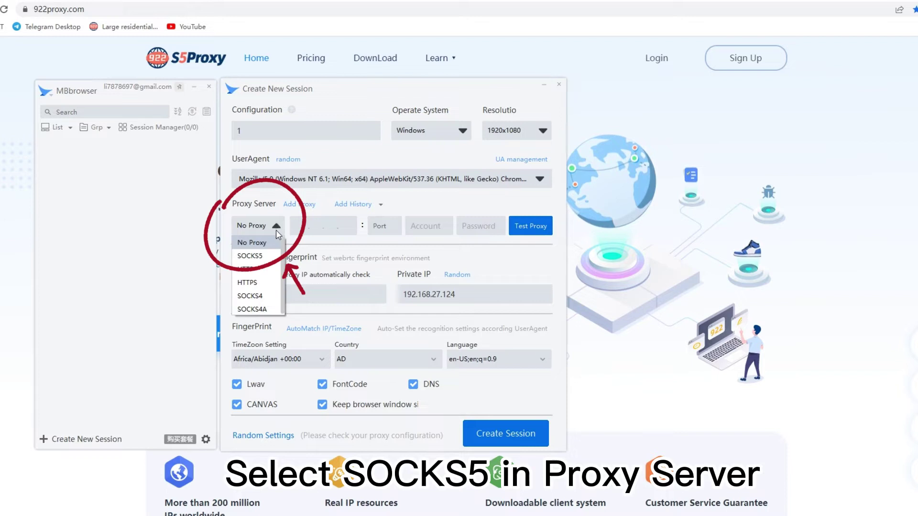
pyautogui.click(271, 257)
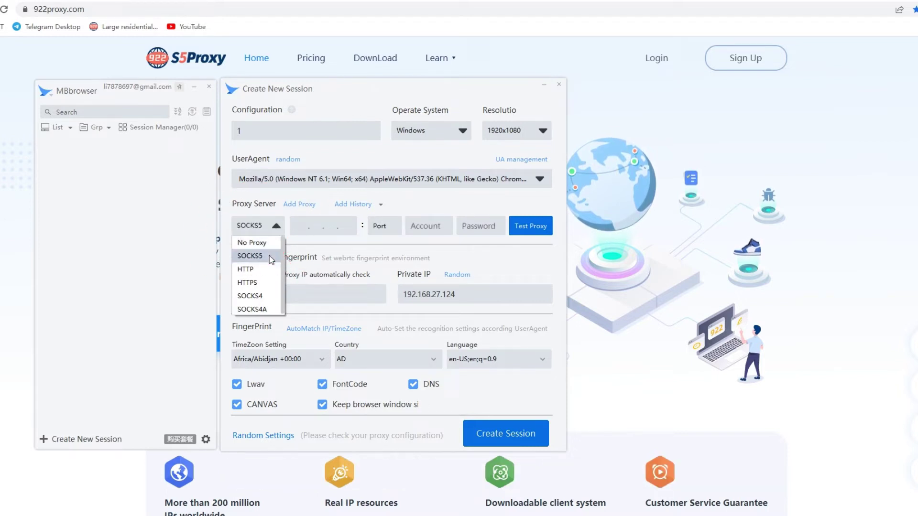
# - Paste 10.0.254.20:30000 as the proxy address and test the proxy connection
pyautogui.click(309, 231)
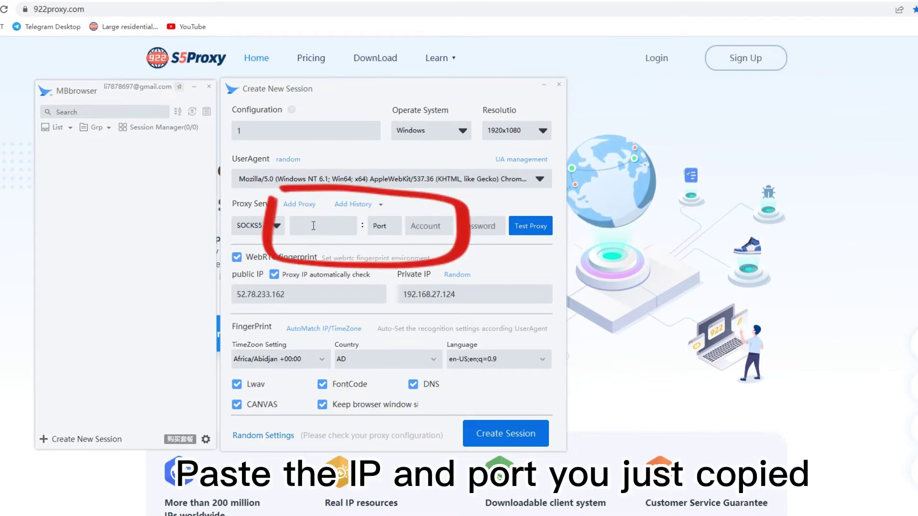
pyautogui.write('10.0.254.20:30000')
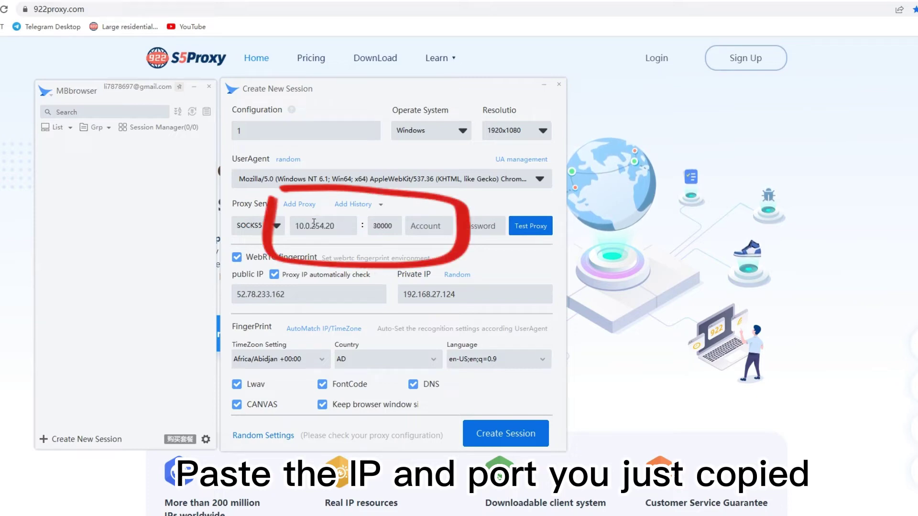
pyautogui.click(532, 235)
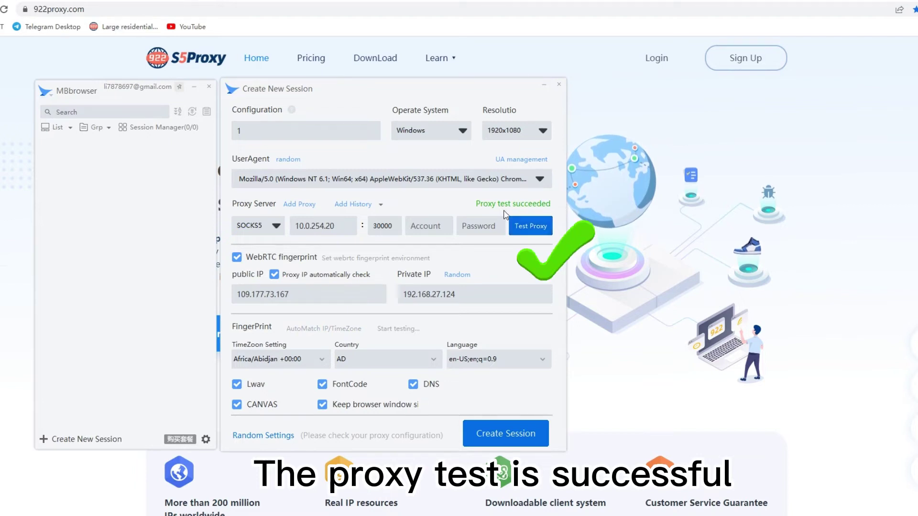
# - Save session 1 with its SOCKS5 proxy and launch it in its own browser
pyautogui.click(518, 448)
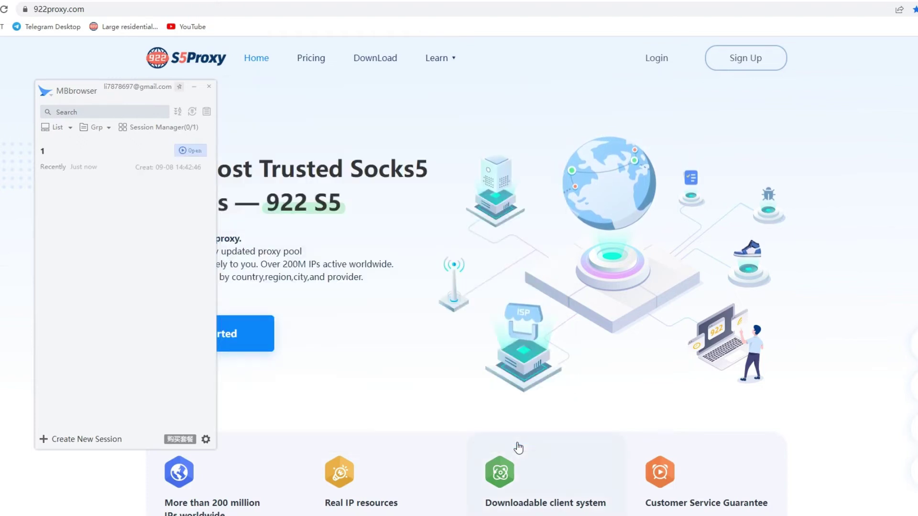
pyautogui.click(199, 156)
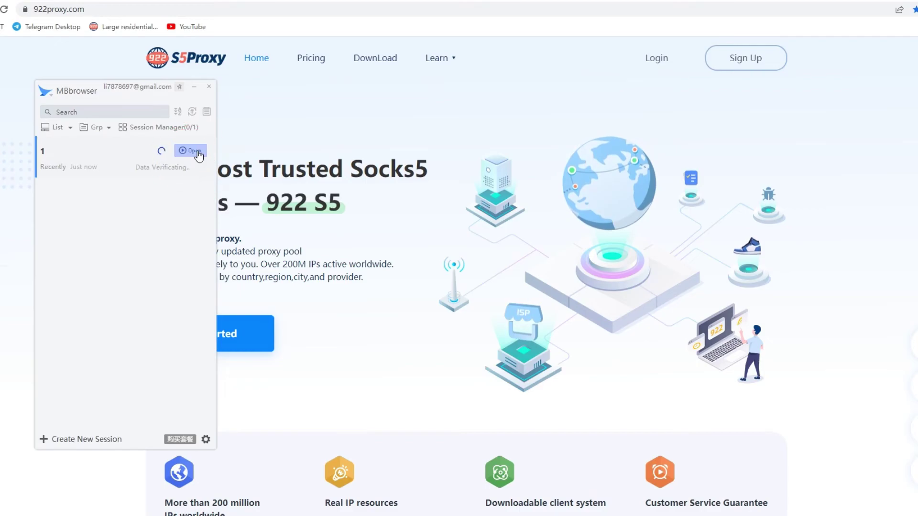